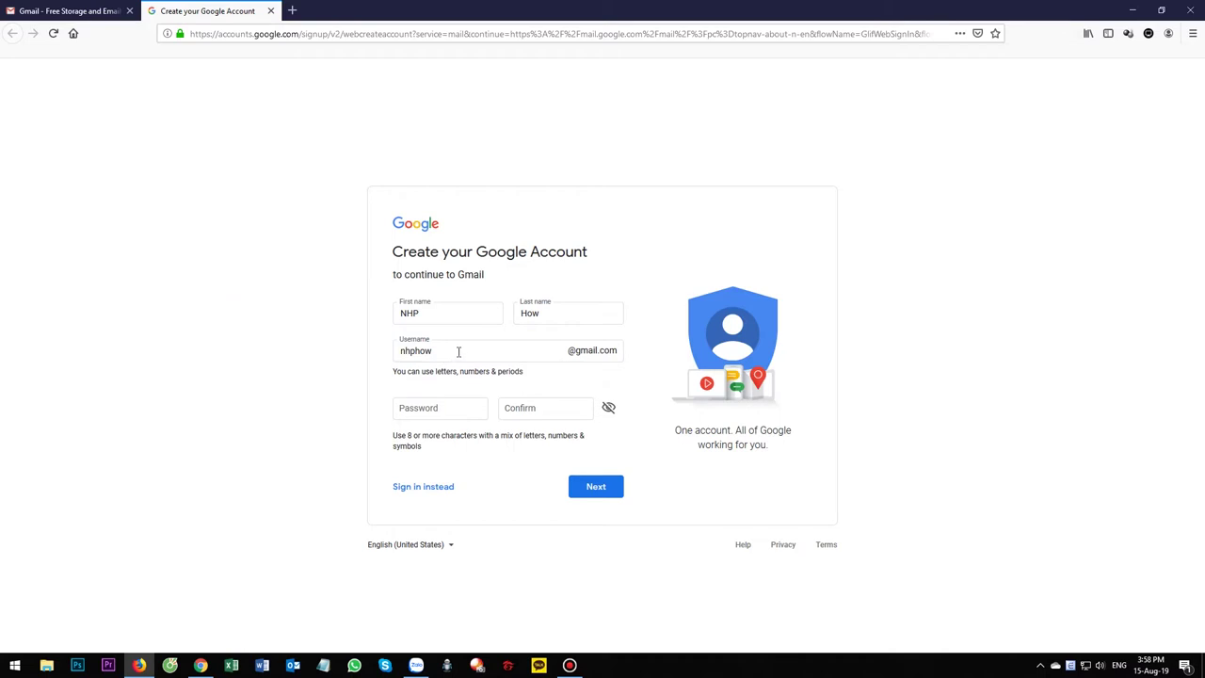
{"action": "left_click", "coordinate": [434, 312]}
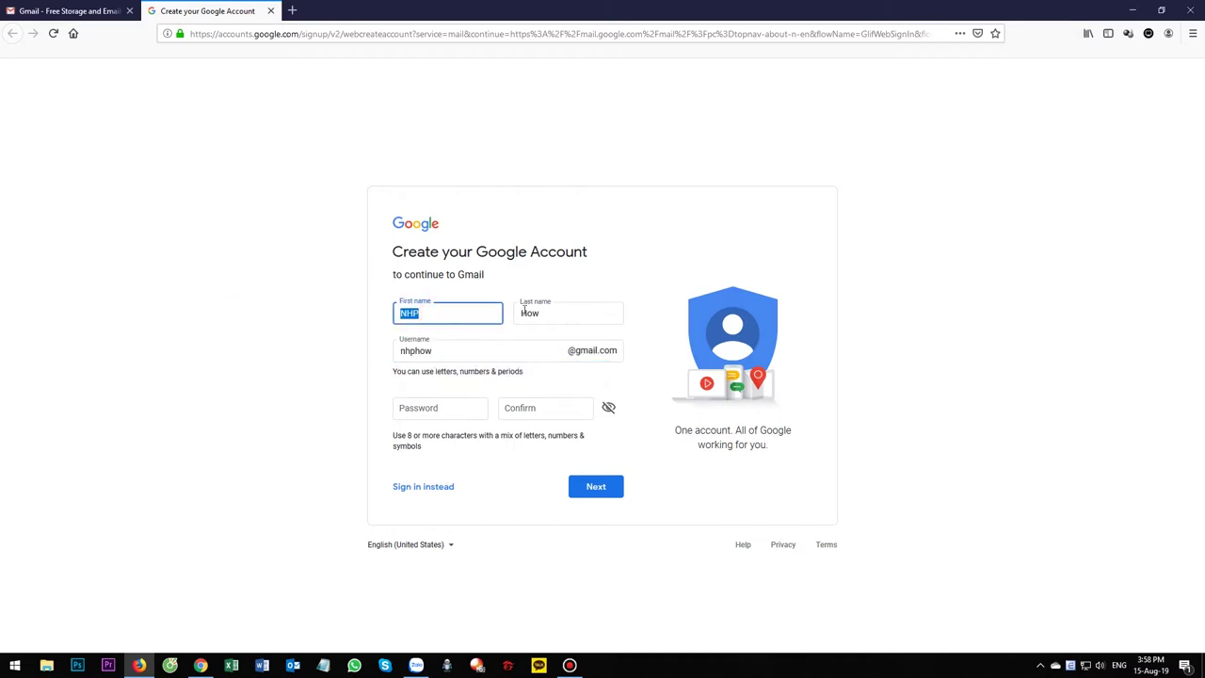
{"action": "left_click_drag", "start_coordinate": [546, 312], "coordinate": [458, 308]}
{"action": "left_click", "coordinate": [291, 338]}
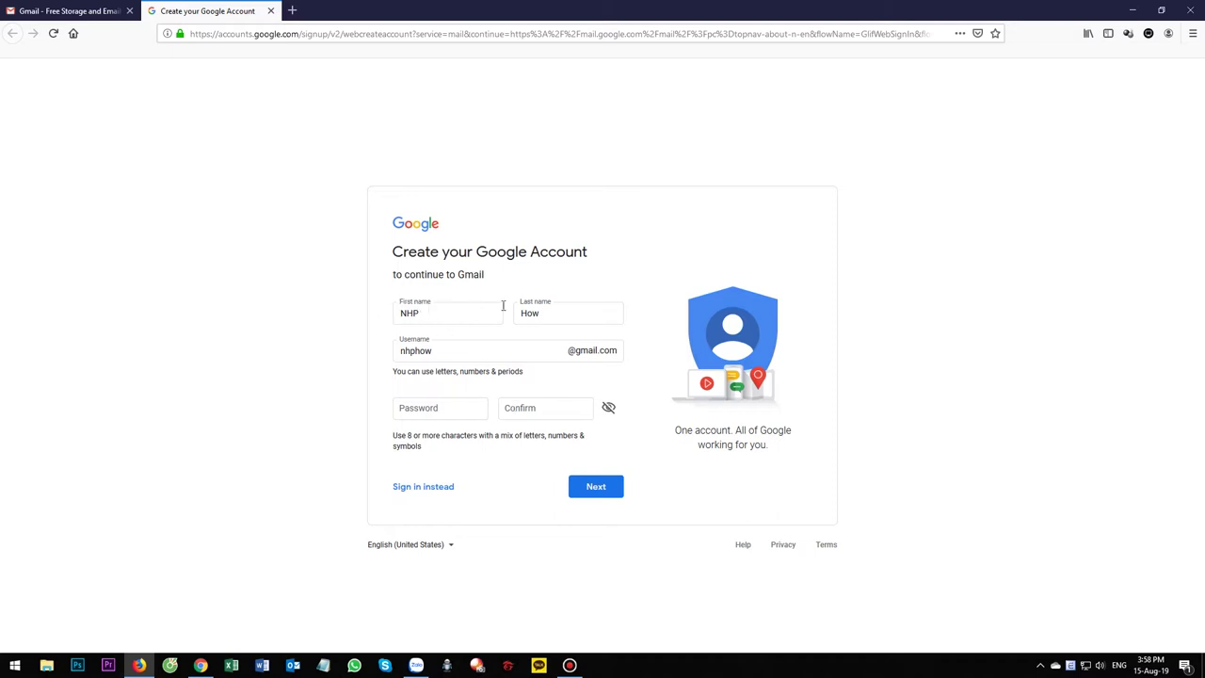
{"action": "left_click", "coordinate": [530, 350]}
{"action": "left_click", "coordinate": [278, 404]}
Step: Enter and confirm the account password, submit the sign-up form and let the browser save the login
{"action": "left_click", "coordinate": [429, 407]}
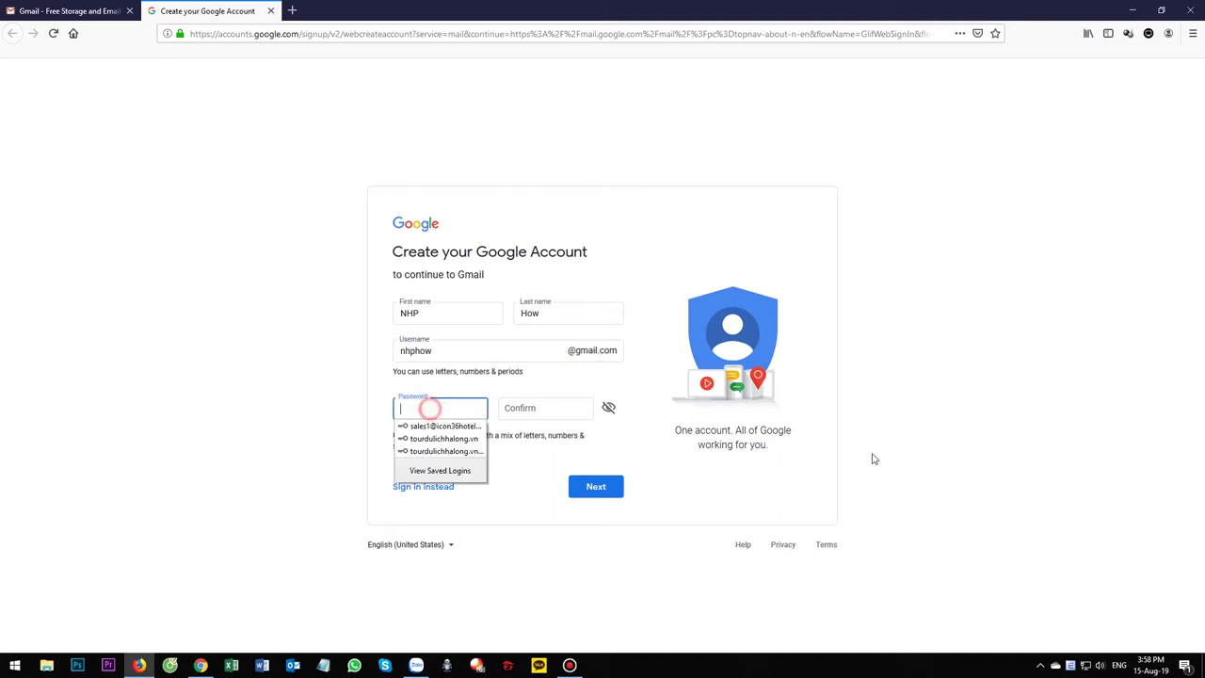
{"action": "type", "text": "••••••"}
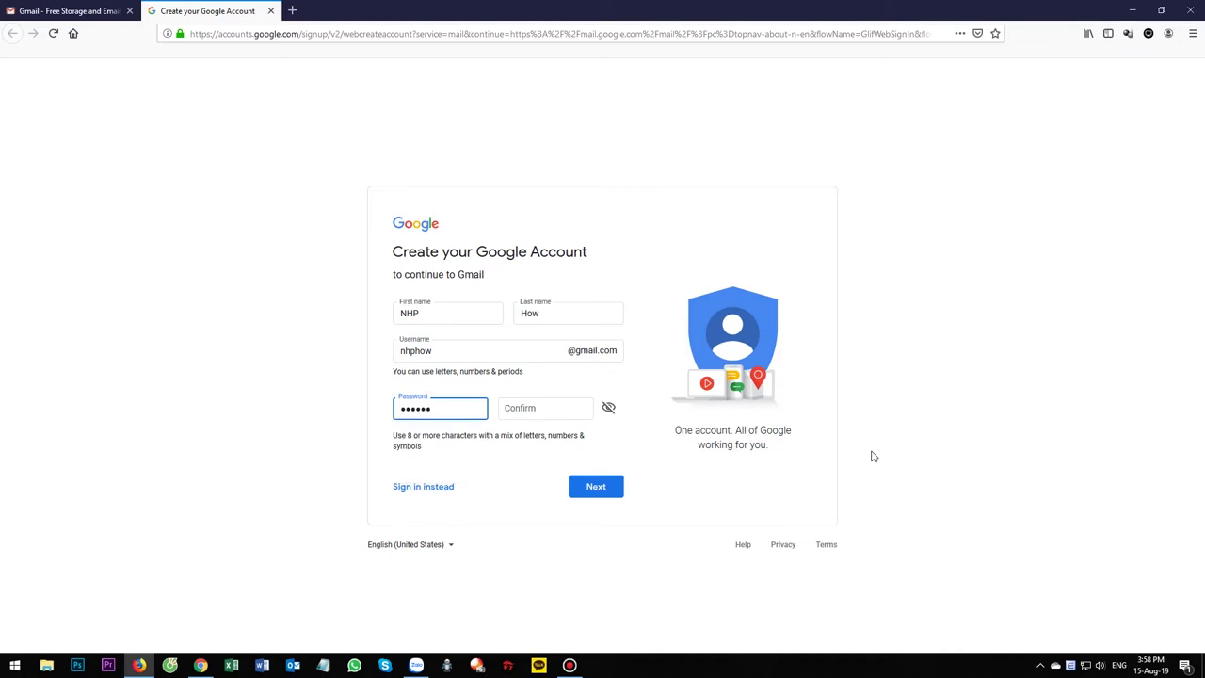
{"action": "key", "text": "ctrl+a"}
{"action": "type", "text": "••"}
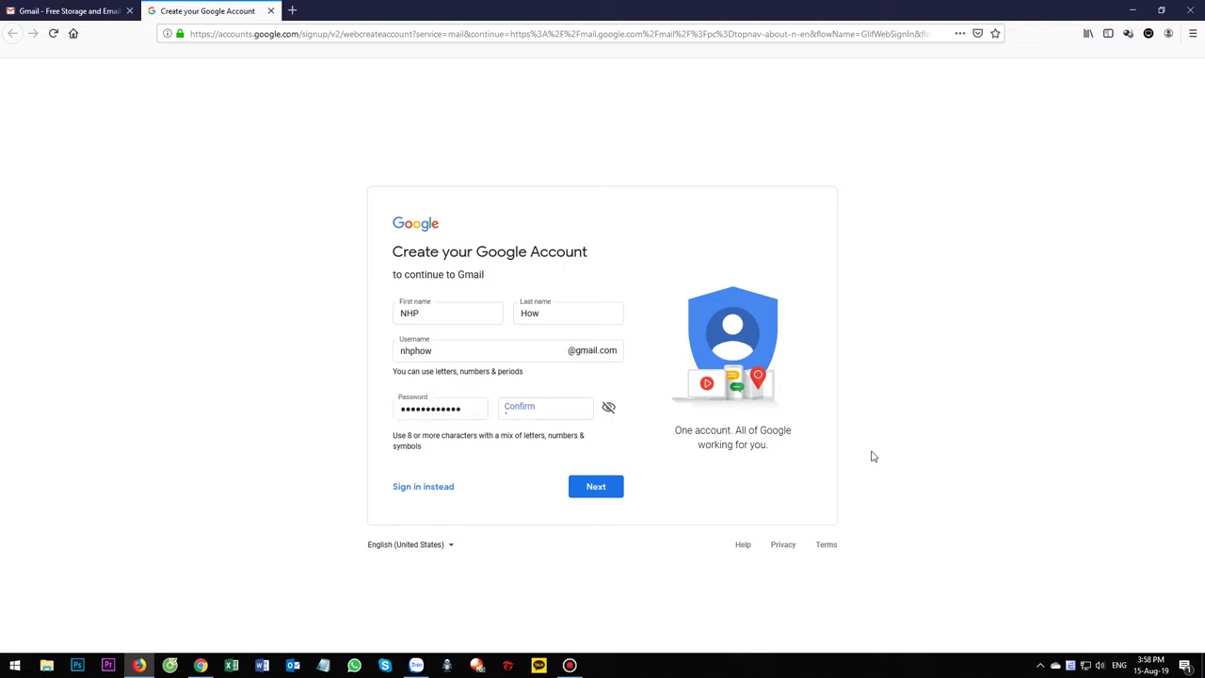
{"action": "key", "text": "Tab"}
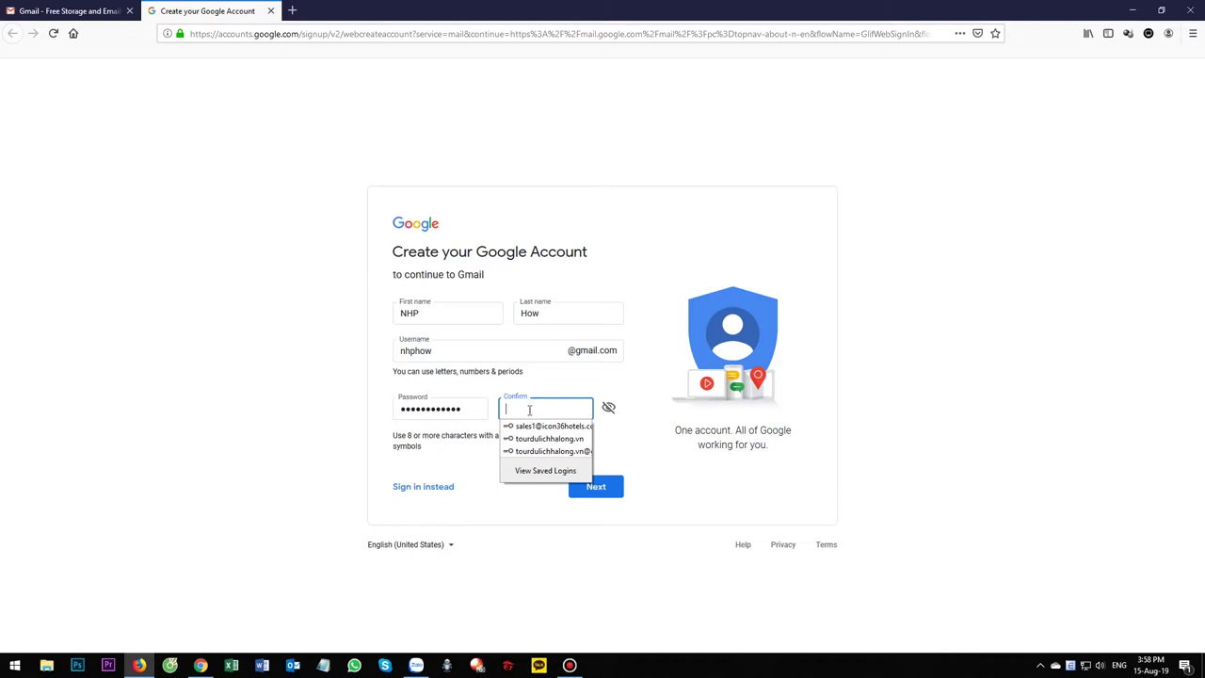
{"action": "type", "text": "••••••••••"}
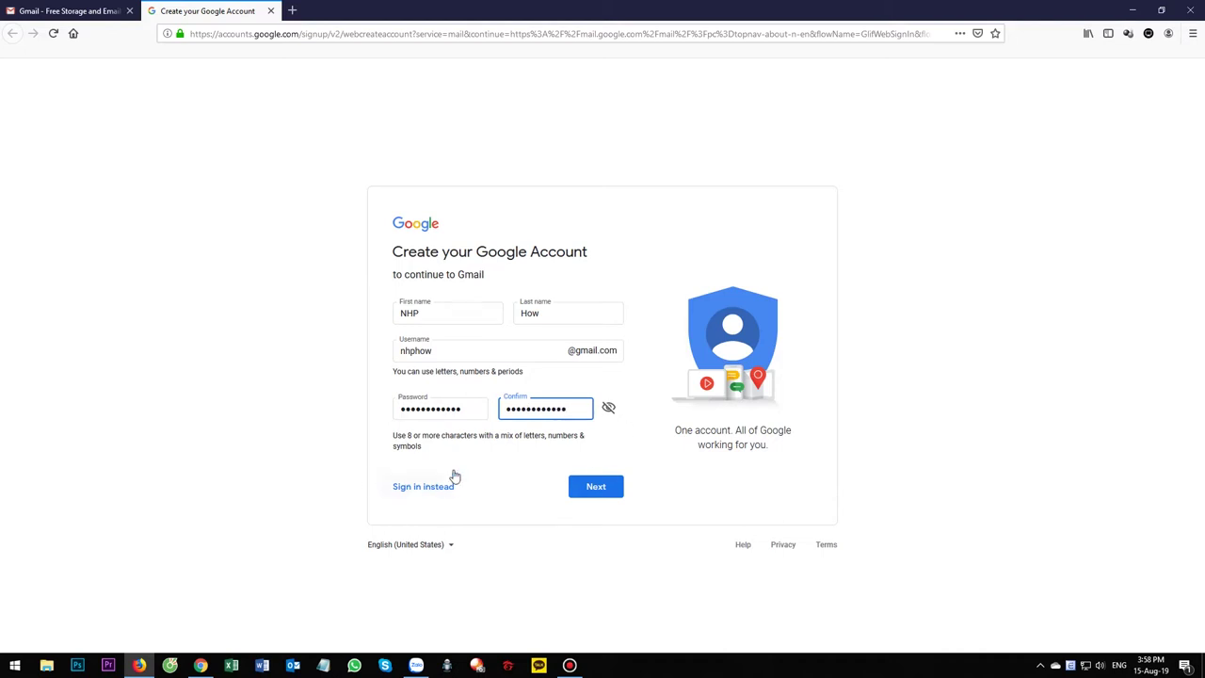
{"action": "left_click", "coordinate": [592, 492]}
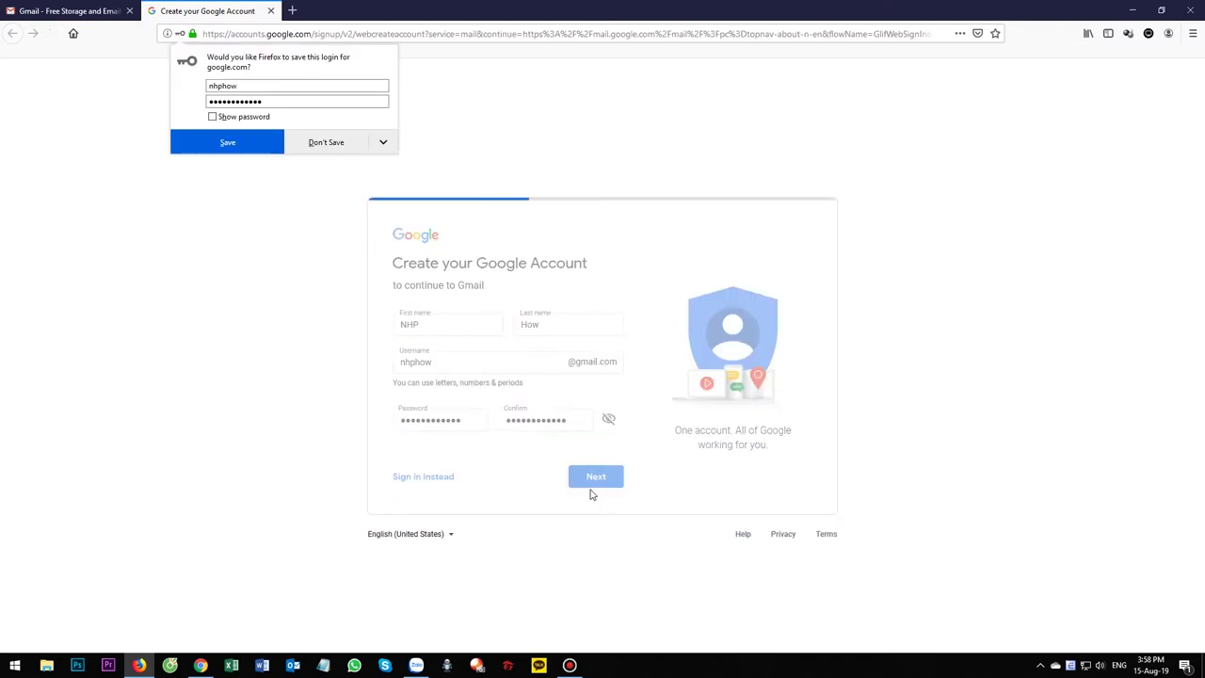
{"action": "left_click", "coordinate": [245, 143]}
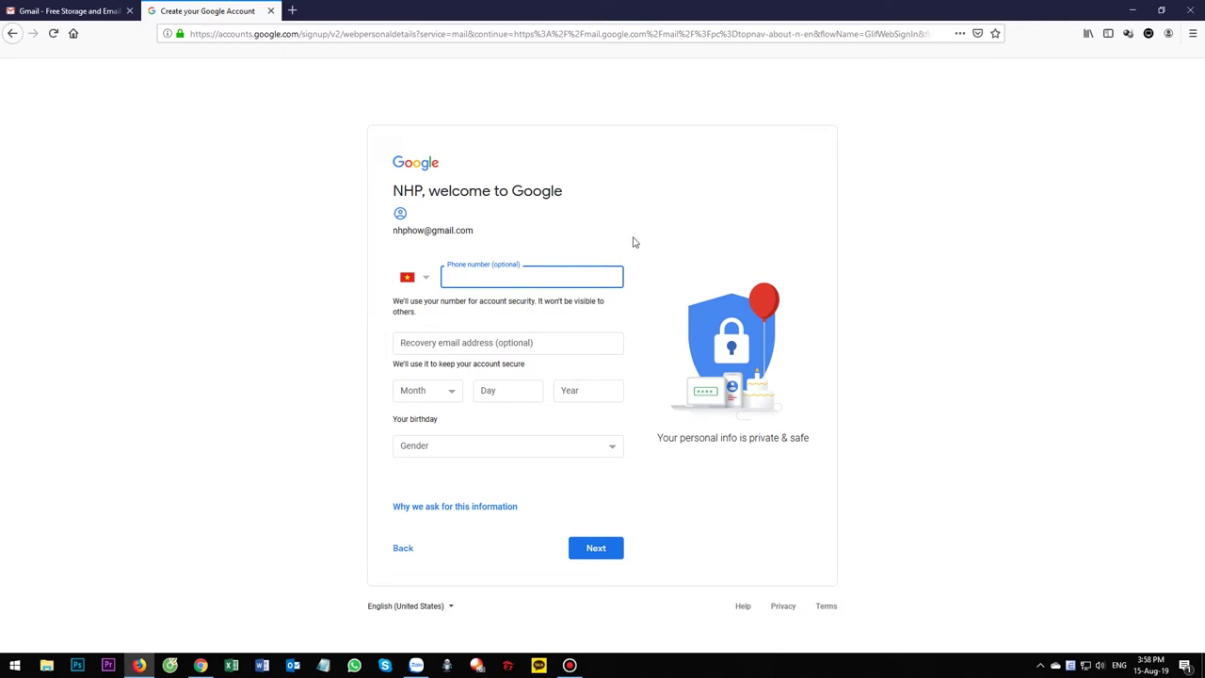
Step: Fill in the optional phone number and the recovery e-mail address for the new account
{"action": "left_click", "coordinate": [528, 279]}
{"action": "type", "text": "+84"}
{"action": "key", "text": "BackSpace"}
{"action": "key", "text": "BackSpace"}
{"action": "key", "text": "BackSpace"}
{"action": "key", "text": "Tab"}
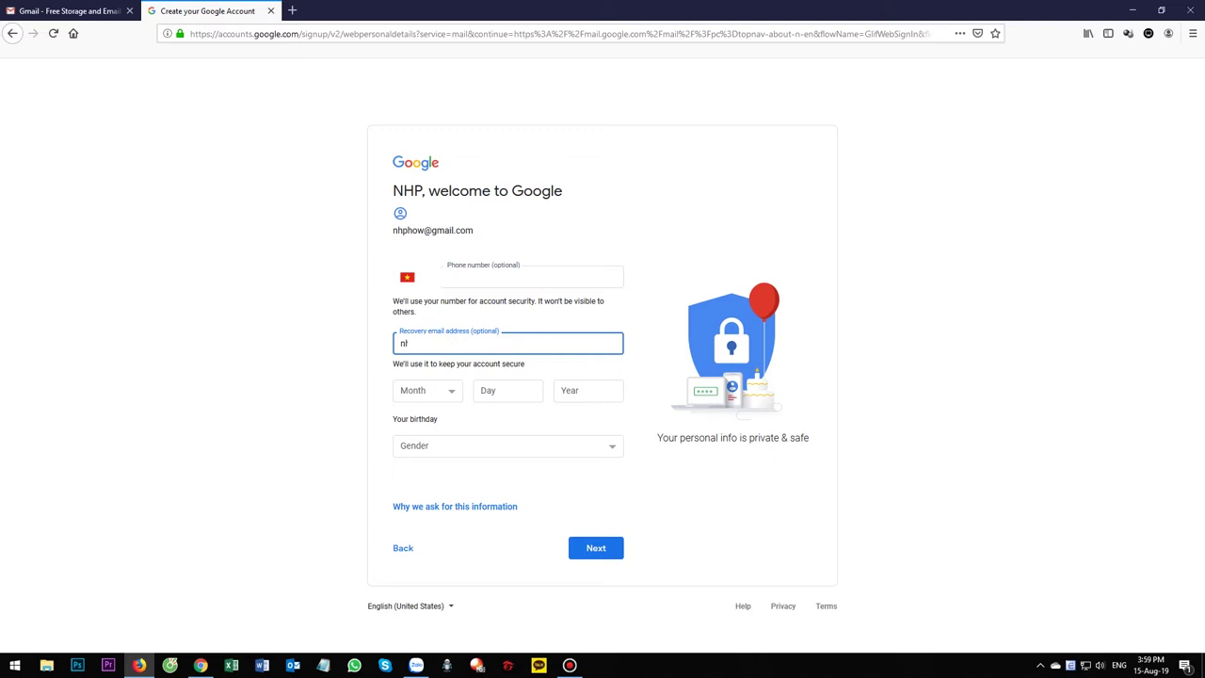
{"action": "left_click", "coordinate": [491, 344]}
{"action": "type", "text": "com"}
{"action": "key", "text": "Tab"}
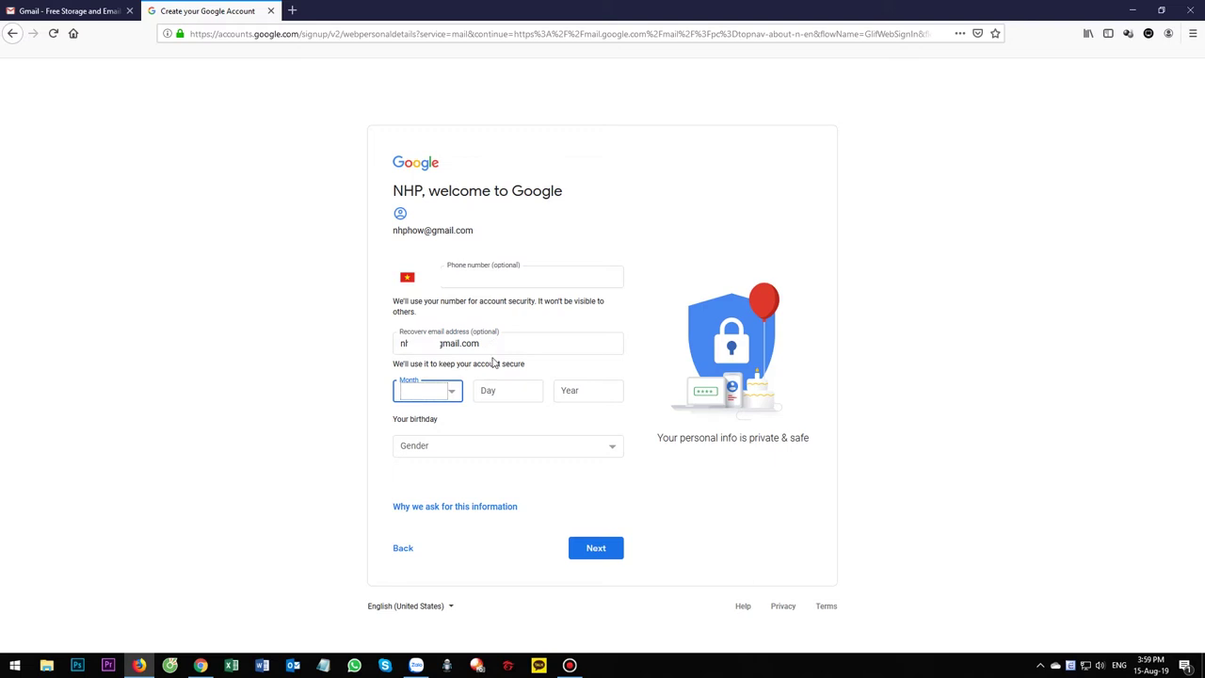
Step: Fill in the account holder's date of birth with month, day and year
{"action": "left_click", "coordinate": [430, 388]}
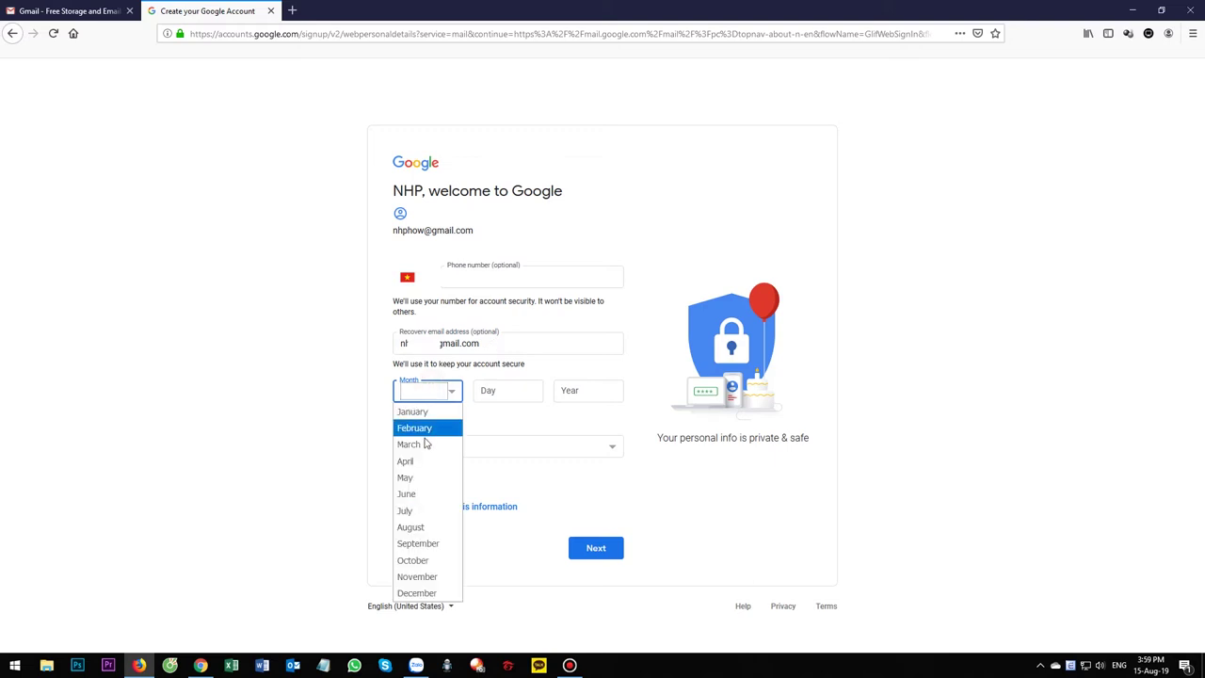
{"action": "left_click", "coordinate": [424, 444]}
{"action": "left_click", "coordinate": [513, 389]}
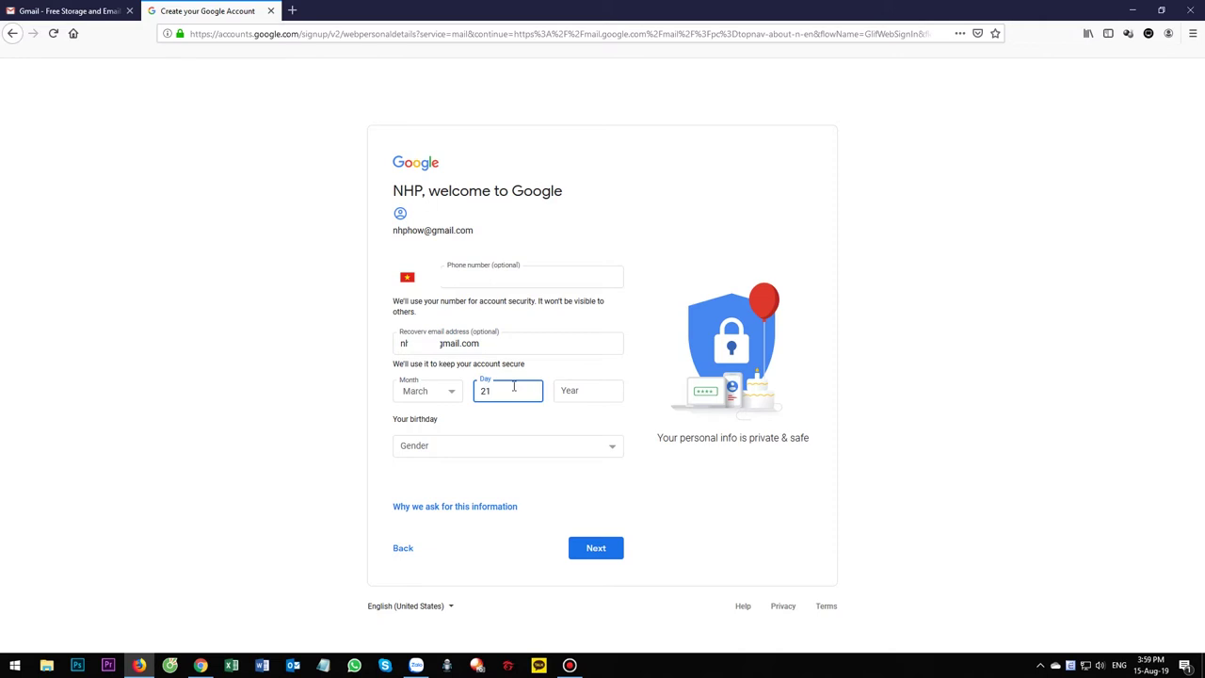
{"action": "left_click", "coordinate": [576, 394]}
{"action": "type", "text": "1988"}
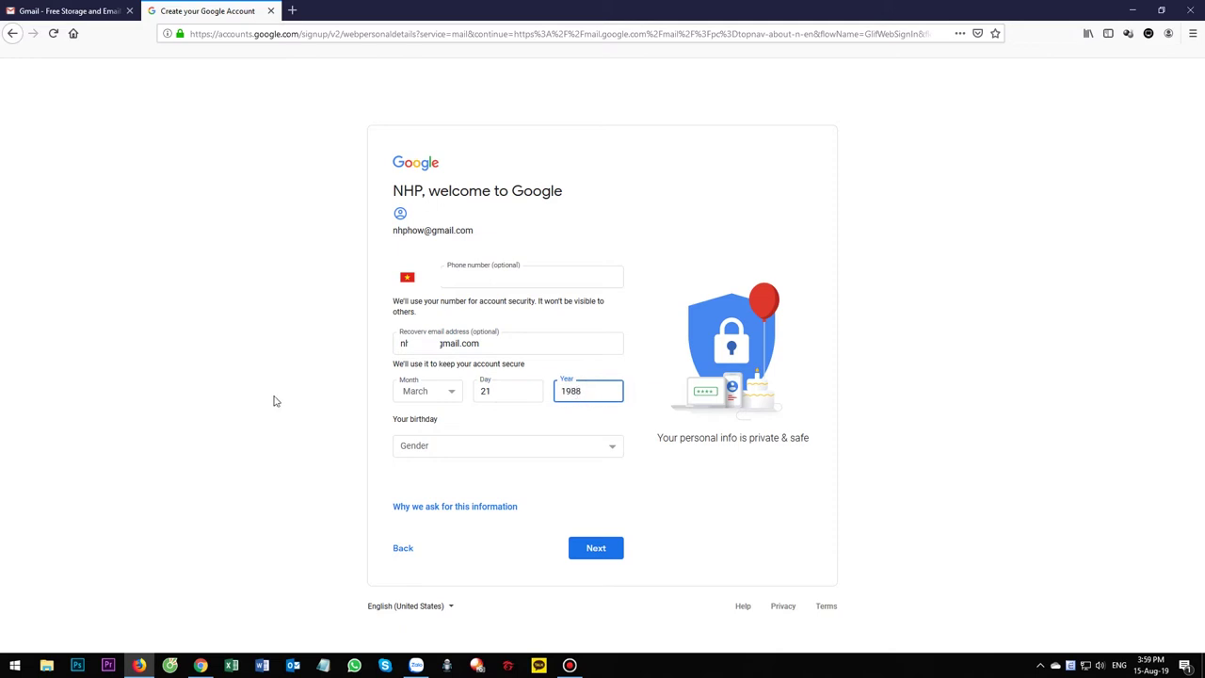
{"action": "left_click", "coordinate": [429, 393]}
{"action": "left_click", "coordinate": [508, 390]}
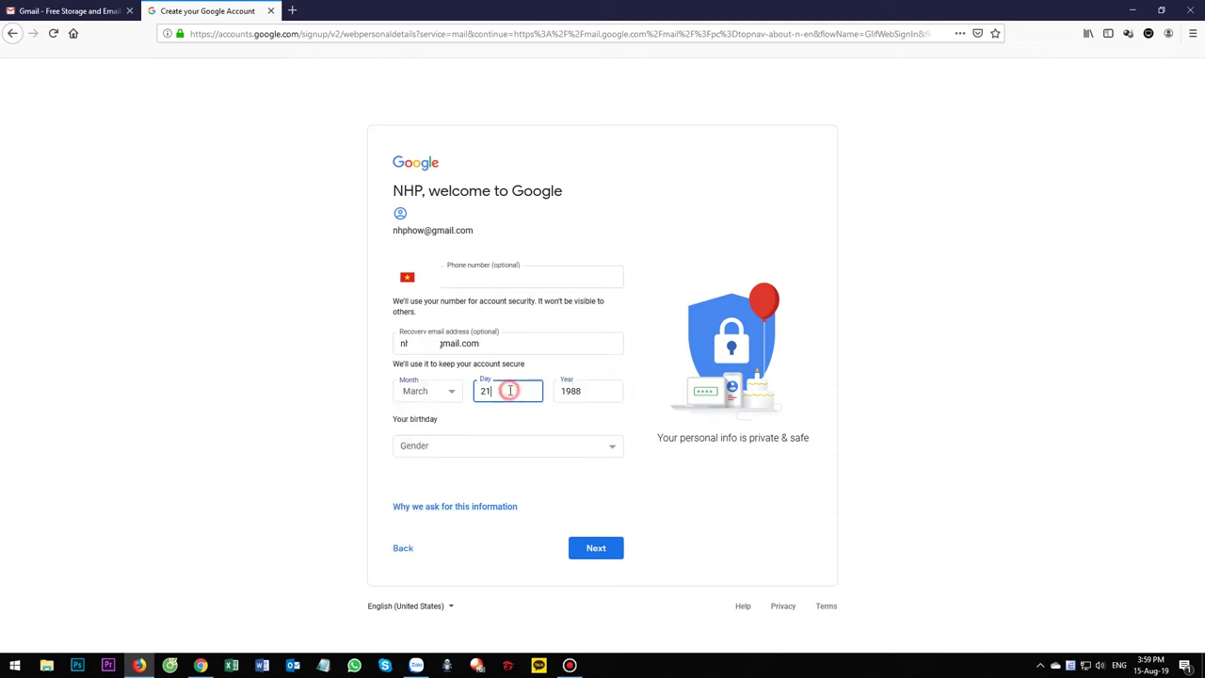
{"action": "left_click", "coordinate": [595, 392]}
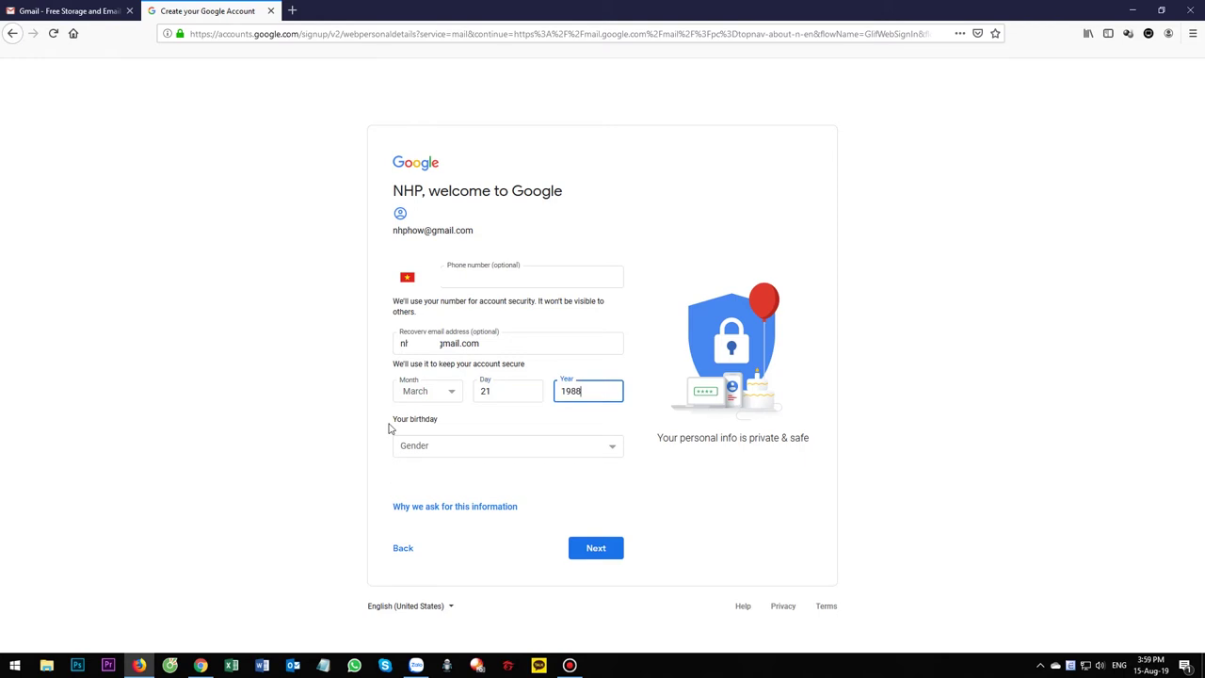
Step: Set the gender to Male and submit the personal details
{"action": "left_click", "coordinate": [463, 450]}
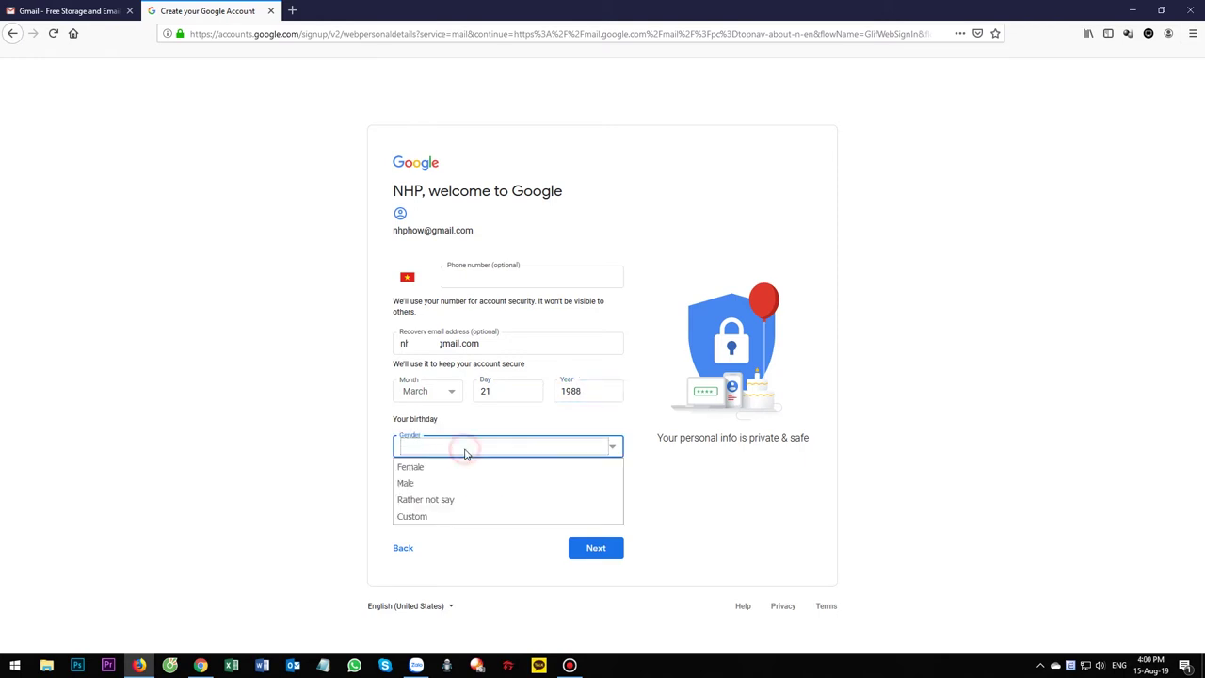
{"action": "left_click", "coordinate": [432, 484]}
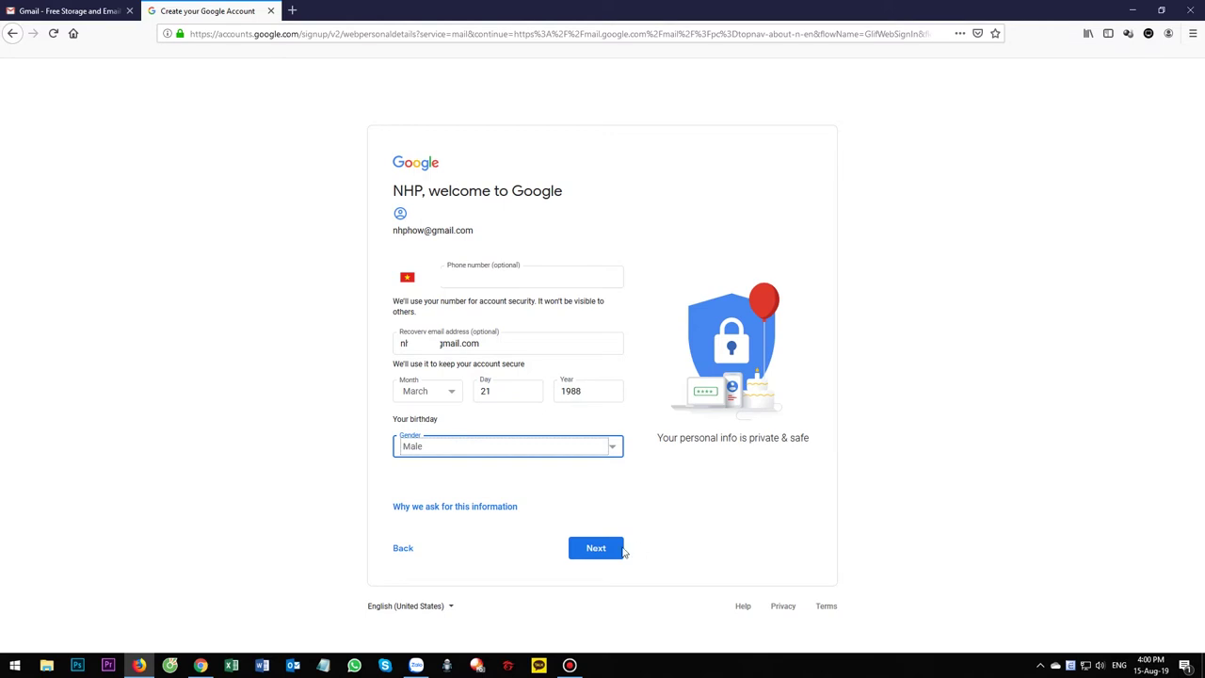
{"action": "left_click", "coordinate": [604, 554]}
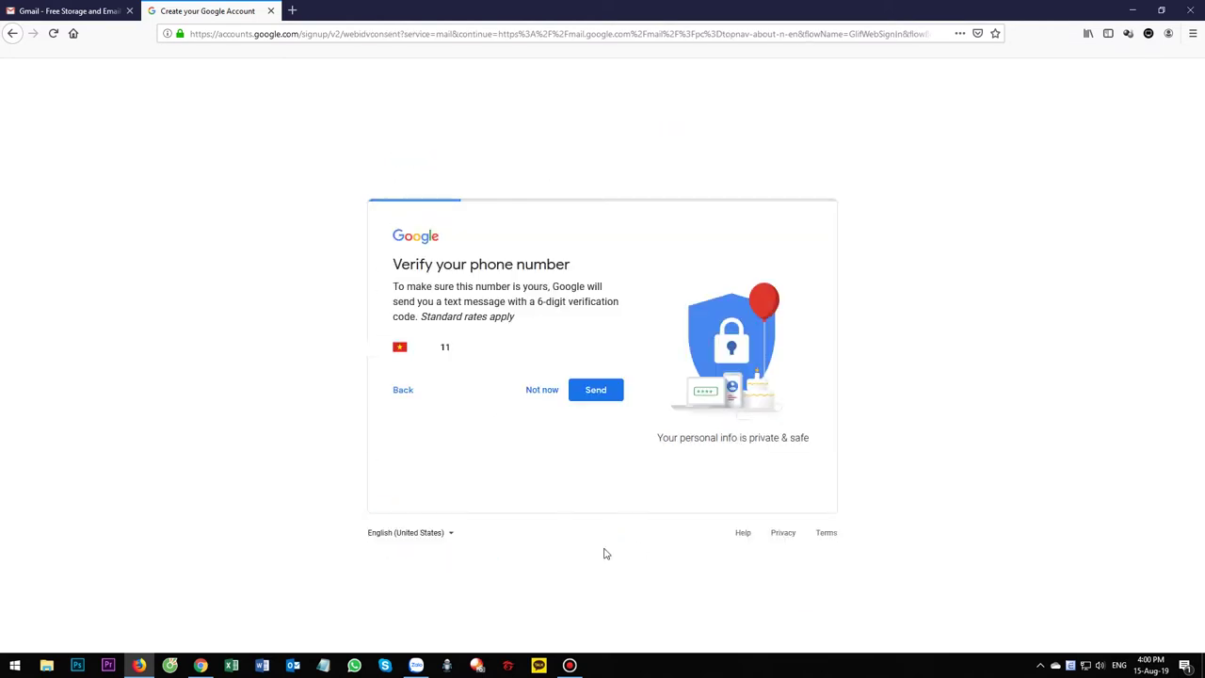
Step: Have Google send the verification code by text message to the entered phone number
{"action": "left_click_drag", "start_coordinate": [392, 264], "coordinate": [529, 321]}
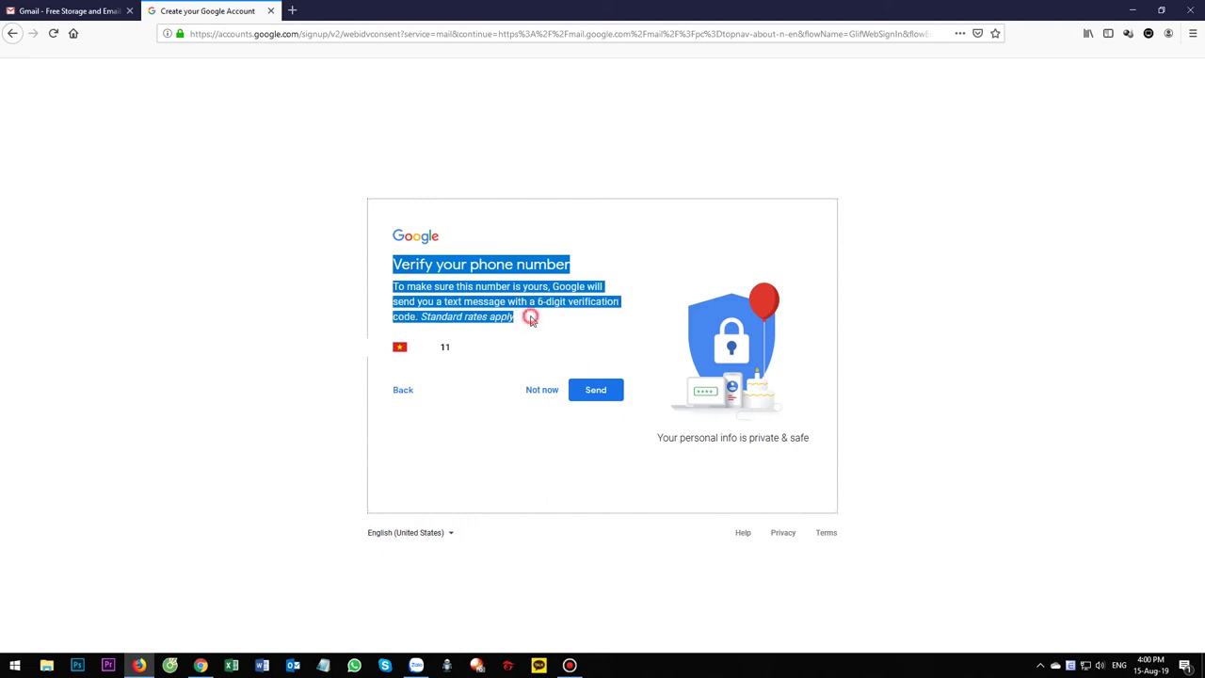
{"action": "left_click", "coordinate": [530, 321]}
{"action": "left_click_drag", "start_coordinate": [420, 353], "coordinate": [483, 355]}
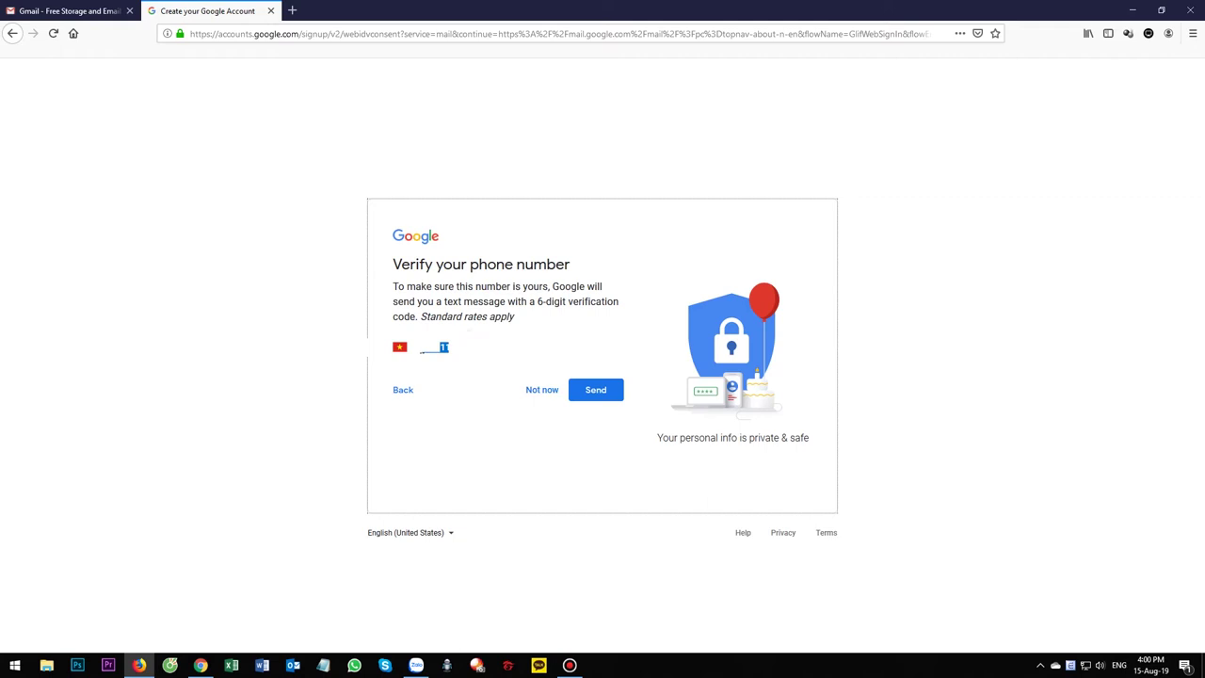
{"action": "left_click", "coordinate": [483, 355]}
{"action": "left_click", "coordinate": [607, 392]}
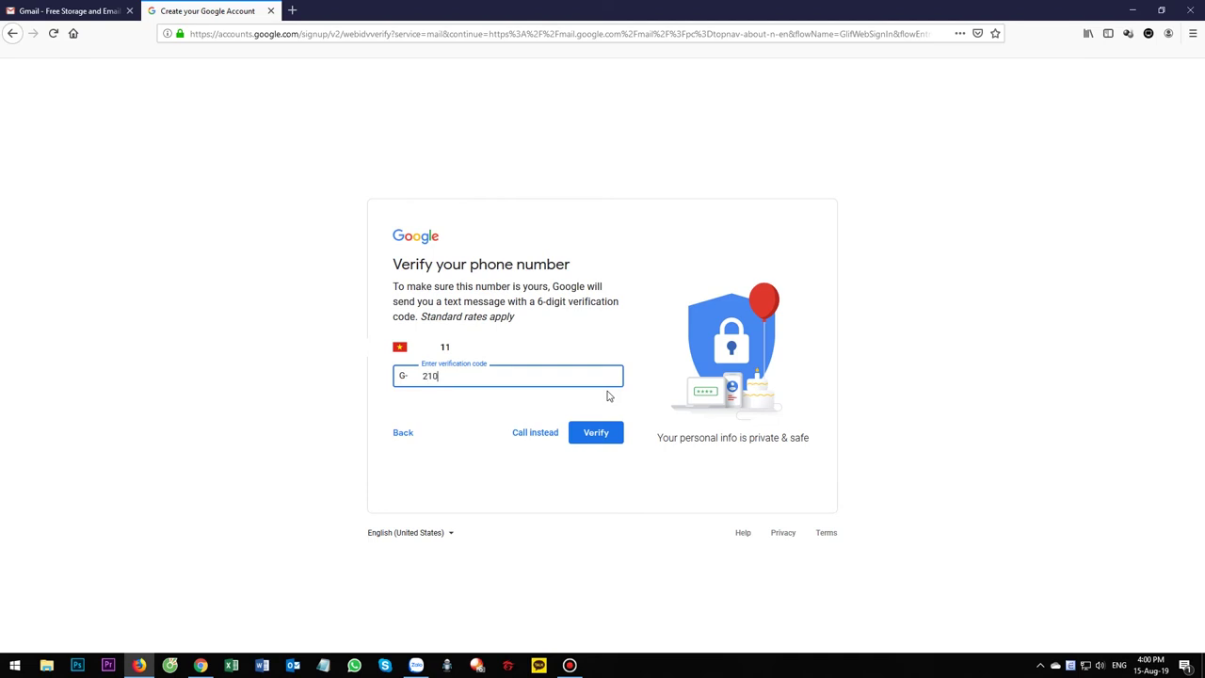
Step: Enter the received verification code and verify the phone number
{"action": "left_click", "coordinate": [607, 396]}
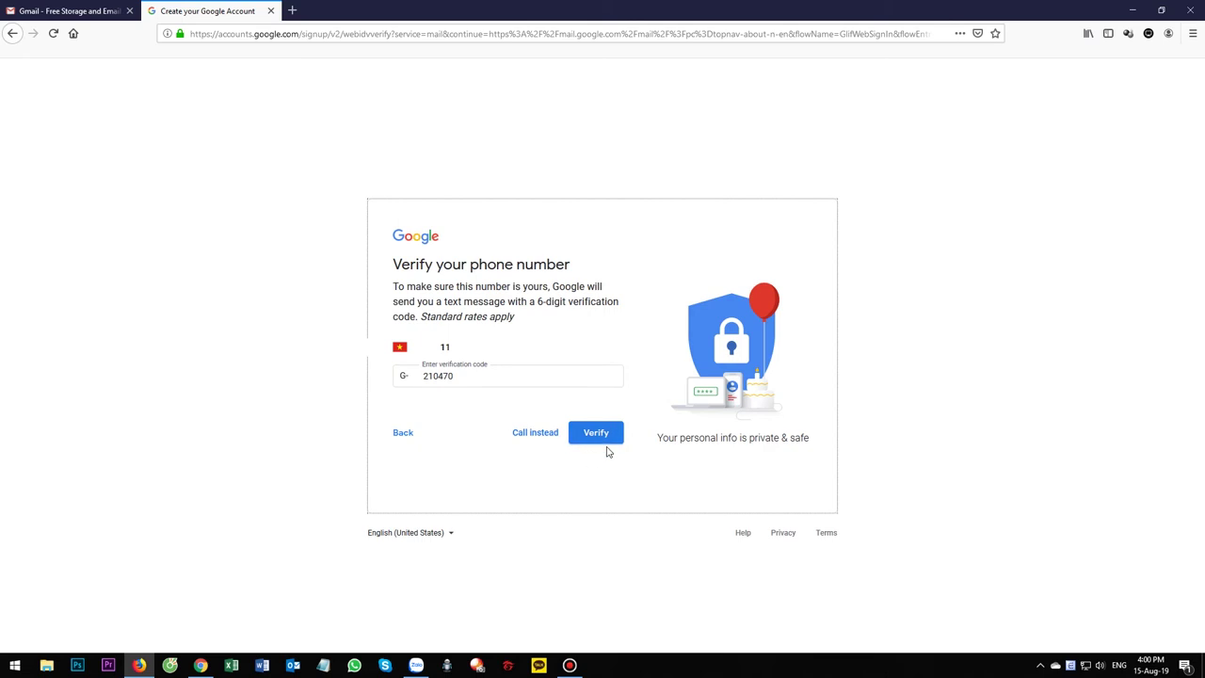
{"action": "left_click", "coordinate": [608, 436]}
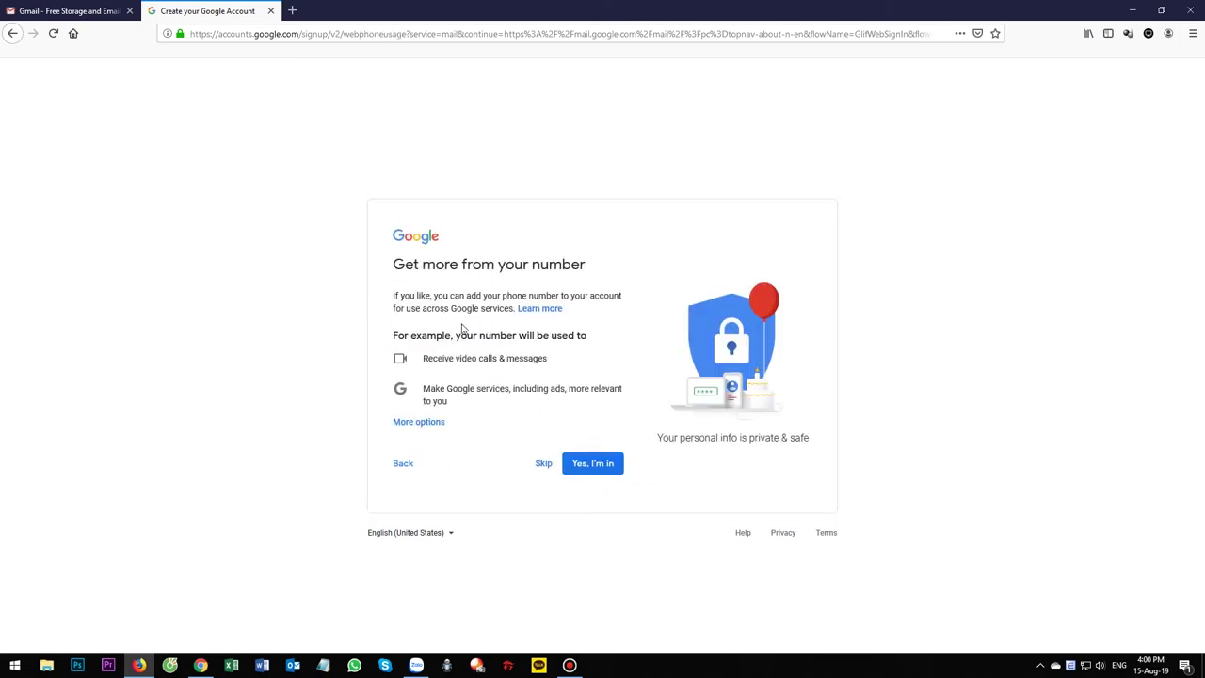
Step: Agree to add the phone number to the account for use across Google services
{"action": "left_click_drag", "start_coordinate": [399, 270], "coordinate": [637, 355]}
{"action": "left_click", "coordinate": [637, 355]}
{"action": "left_click", "coordinate": [593, 464]}
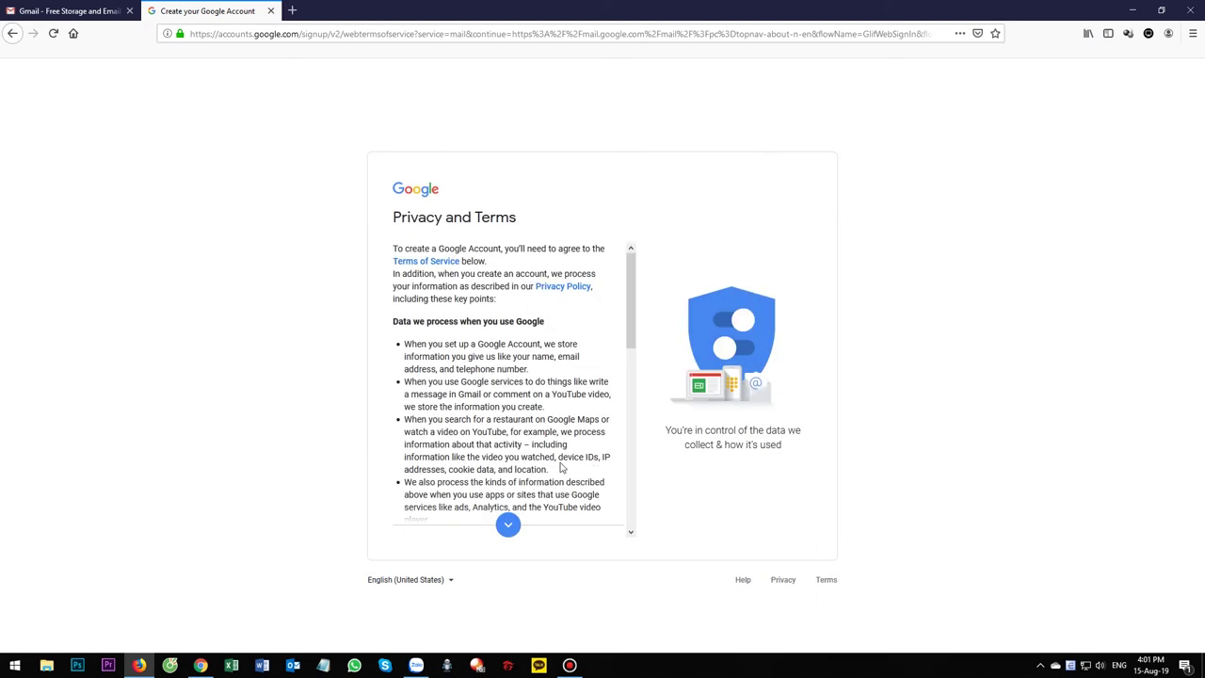
Step: Go through the Privacy and Terms text to its end and agree to it to create the account
{"action": "left_click", "coordinate": [508, 525]}
{"action": "left_click", "coordinate": [508, 526]}
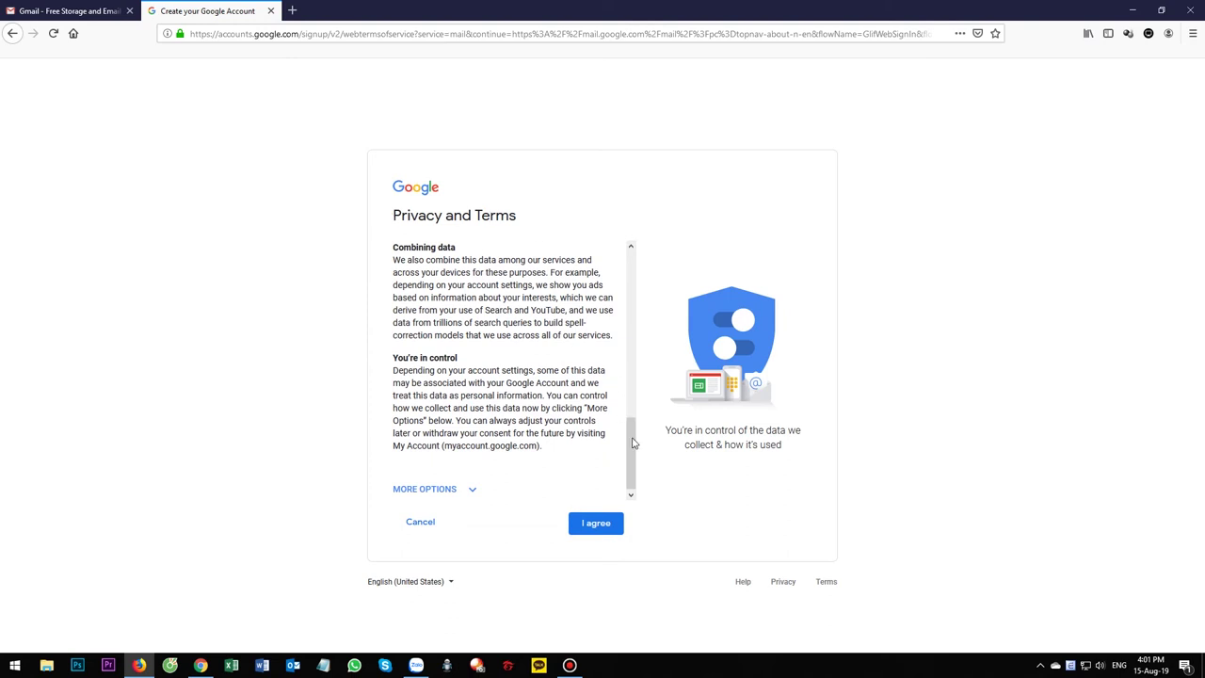
{"action": "left_click_drag", "start_coordinate": [631, 442], "coordinate": [637, 493]}
{"action": "left_click", "coordinate": [576, 523]}
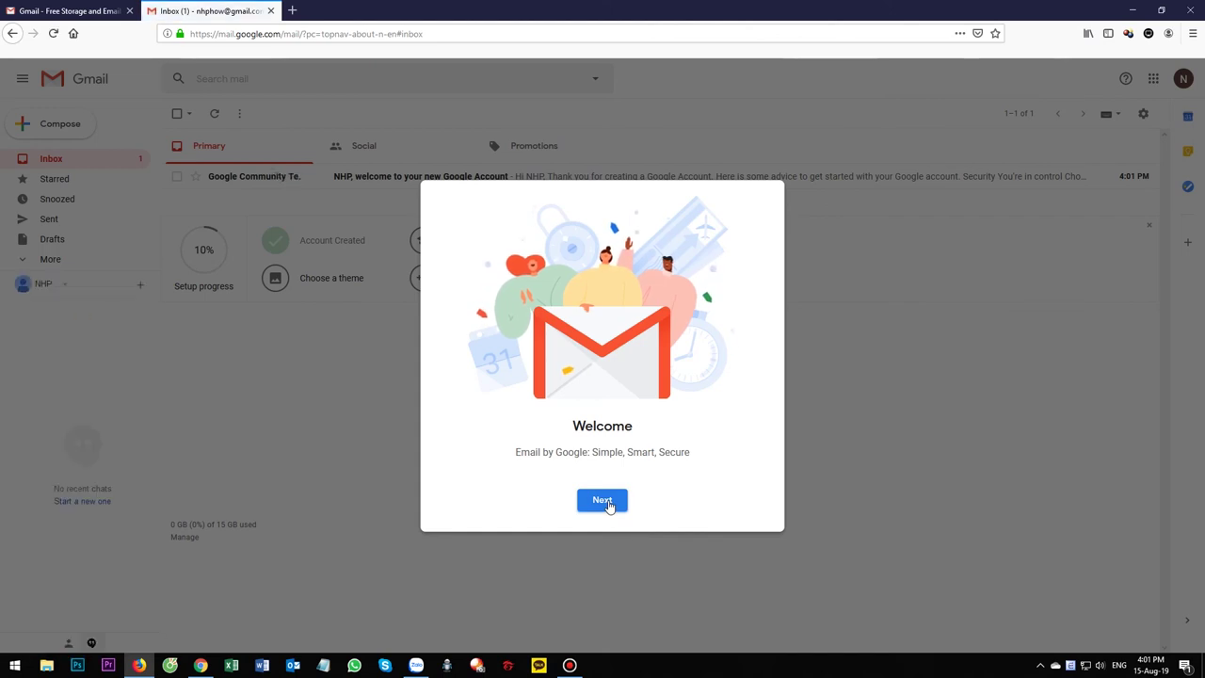
Step: Complete the Gmail welcome dialog to get to the inbox
{"action": "left_click", "coordinate": [609, 503]}
{"action": "left_click", "coordinate": [608, 503]}
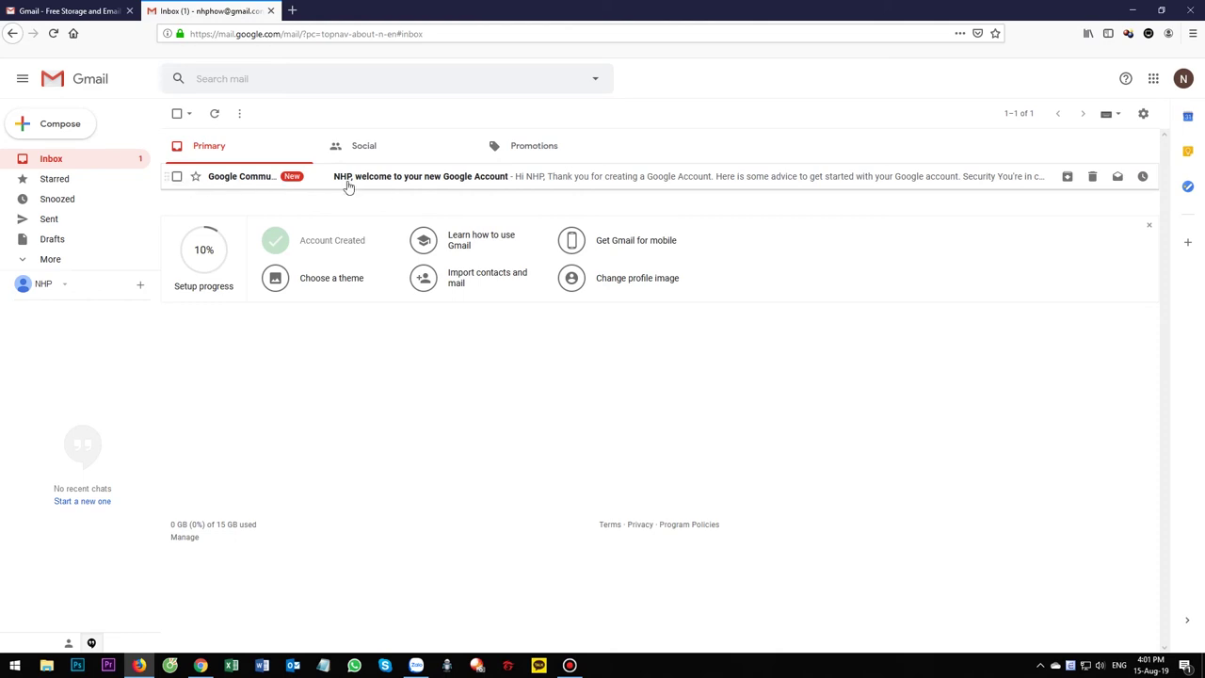
Step: Open the Google Community Team's welcome message, look through it and move it to the trash
{"action": "left_click", "coordinate": [398, 176]}
{"action": "scroll", "coordinate": [730, 489], "scroll_direction": "down", "scroll_amount": 6}
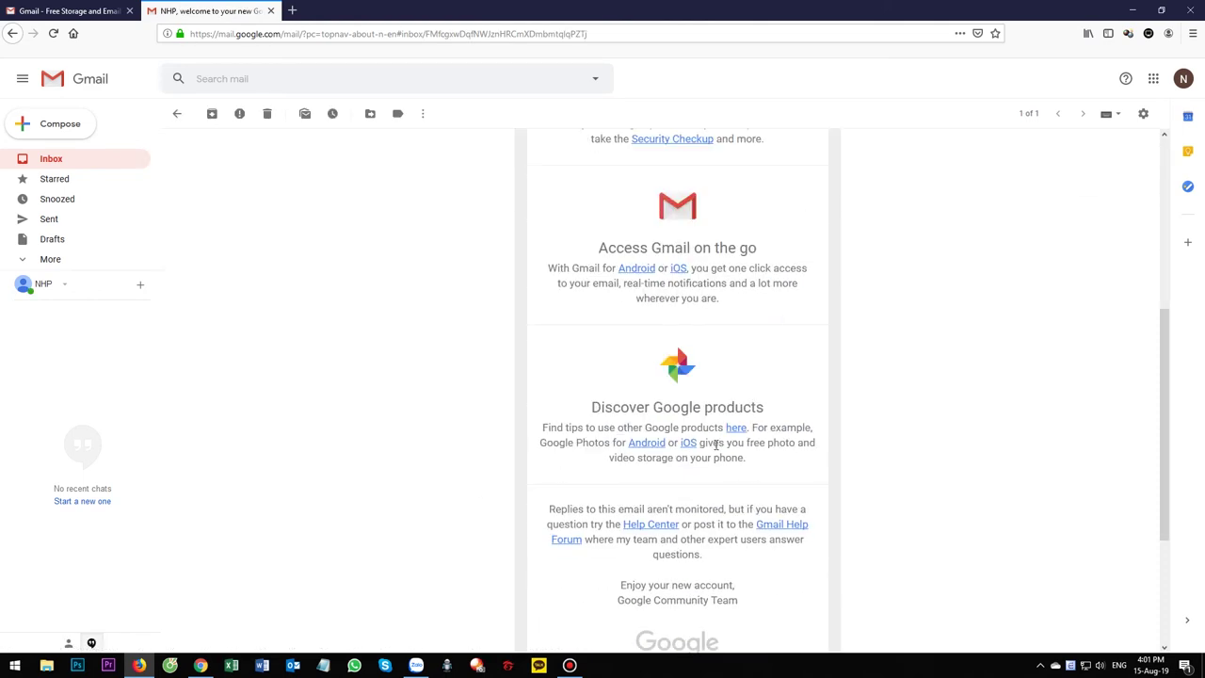
{"action": "scroll", "coordinate": [716, 452], "scroll_direction": "up", "scroll_amount": 8}
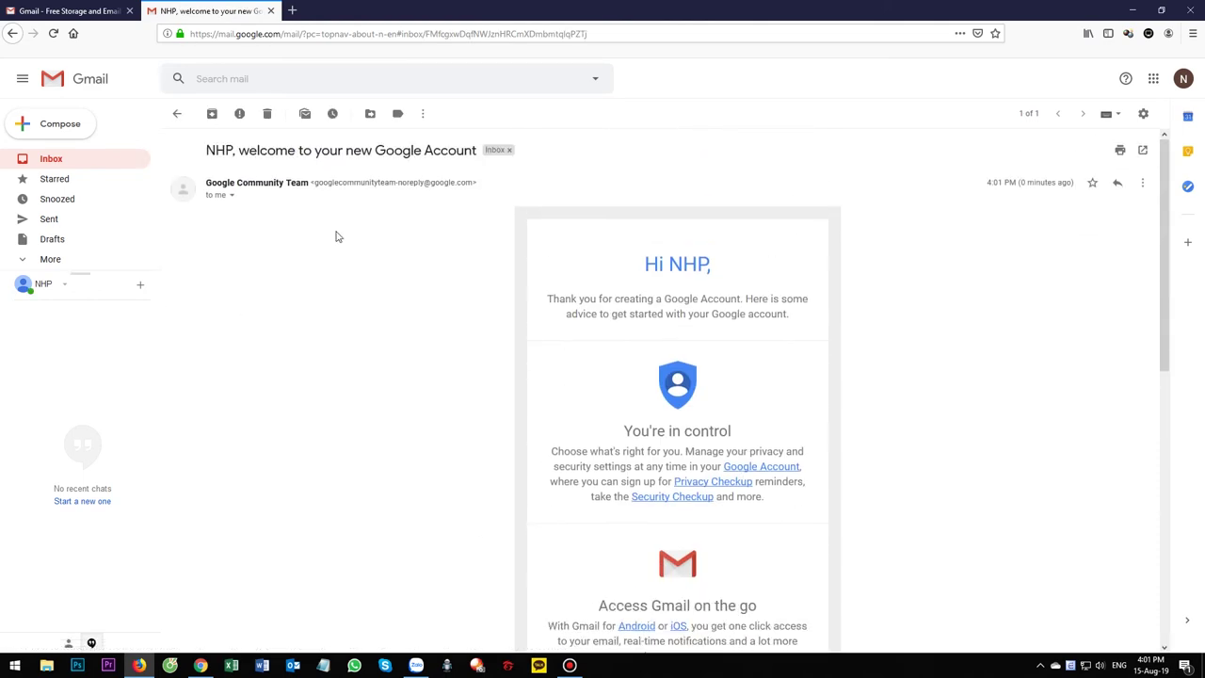
{"action": "left_click", "coordinate": [266, 113]}
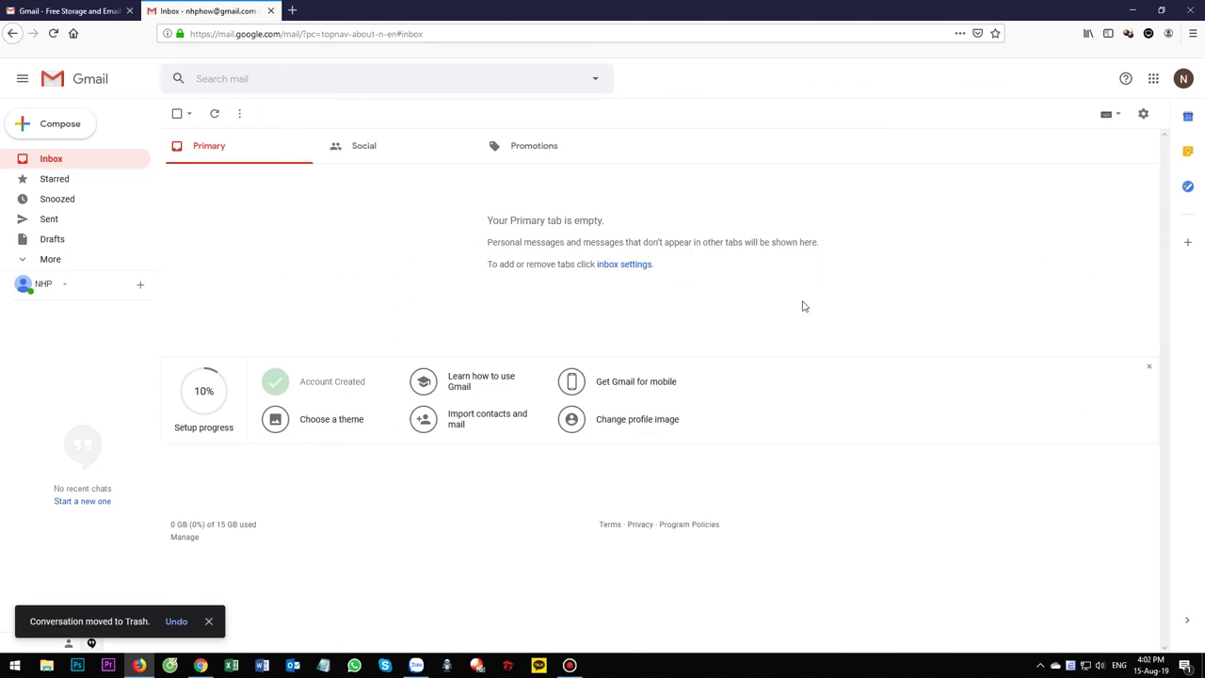
{"action": "left_click_drag", "start_coordinate": [482, 221], "coordinate": [712, 269]}
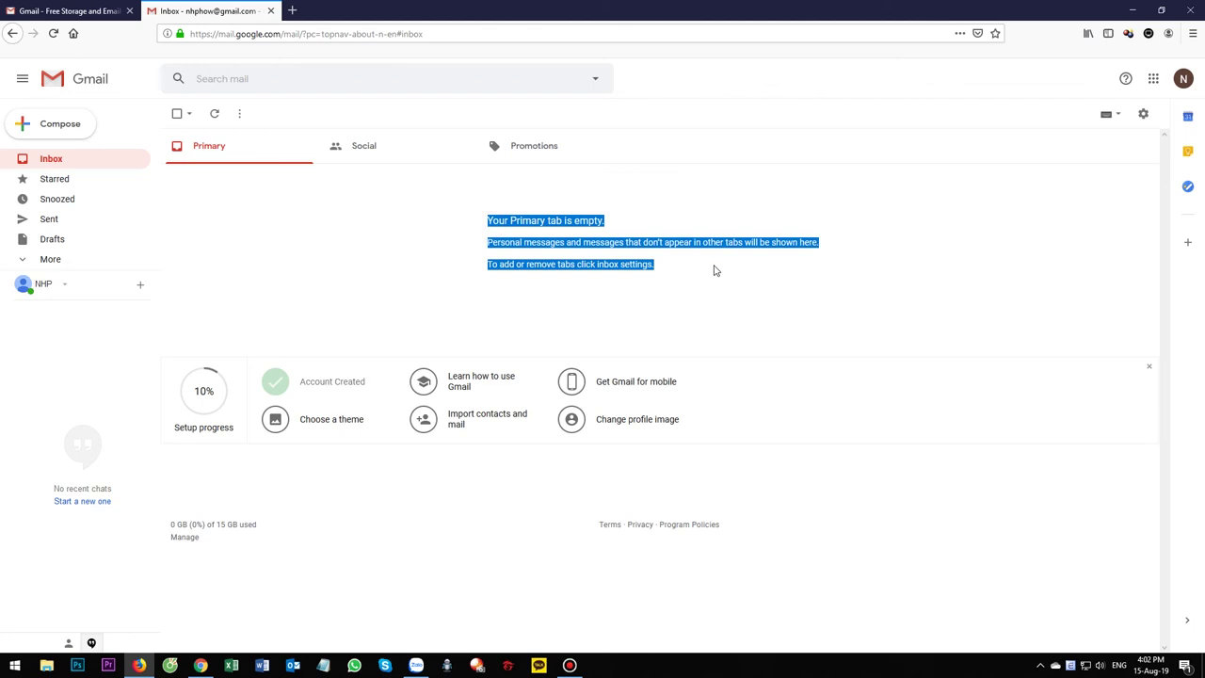